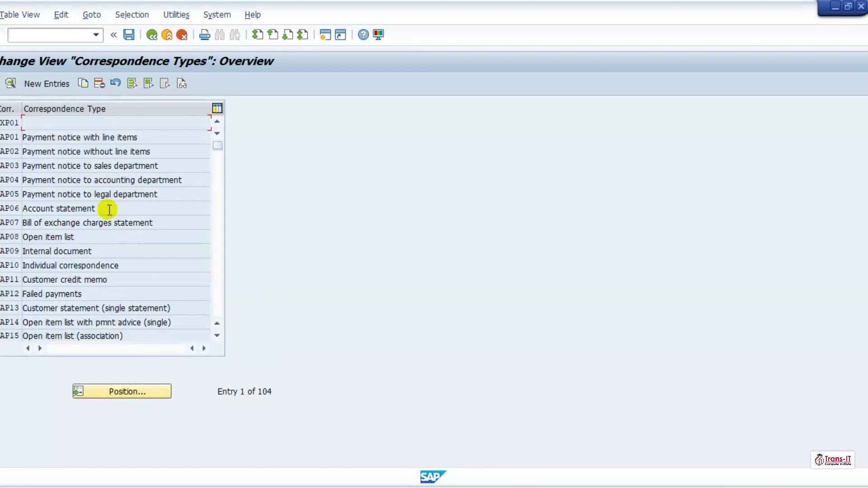
Copy the SAP10 Individual correspondence type to a new type ZTRE1 described as "Individual correspondence - TRE1"
{"action": "left_click", "coordinate": [9, 268]}
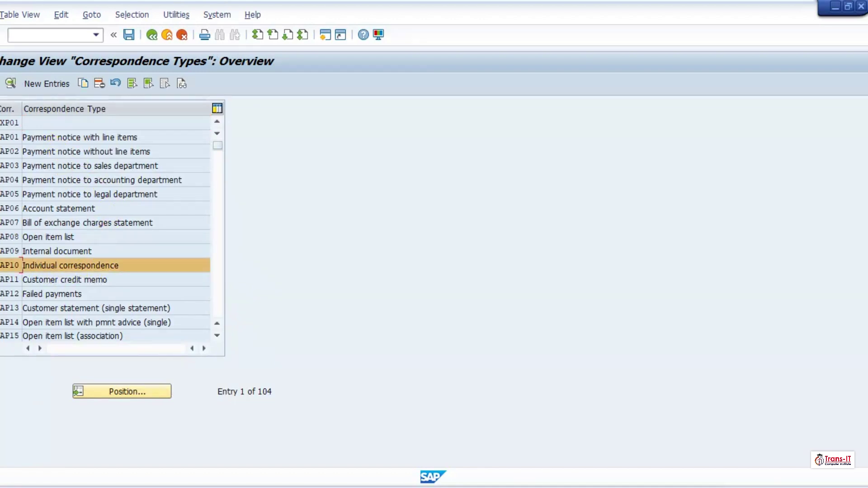
{"action": "left_click", "coordinate": [84, 85]}
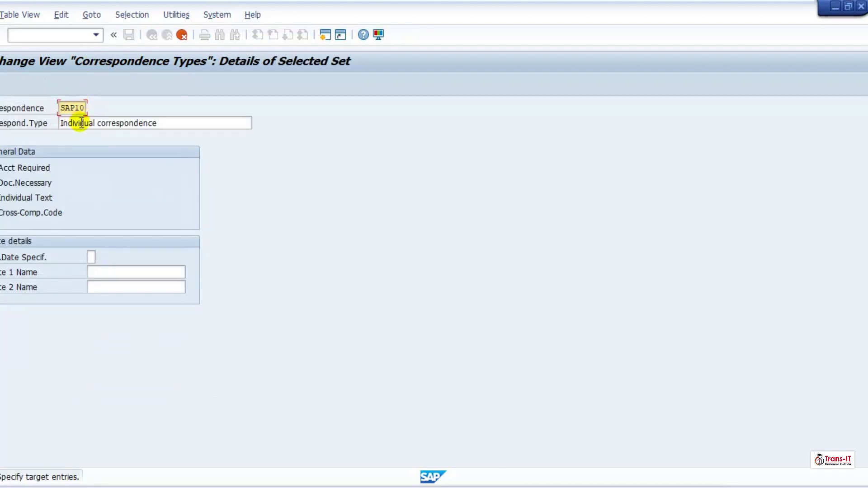
{"action": "type", "text": "ZTRE"}
{"action": "type", "text": "0"}
{"action": "key", "text": "BackSpace"}
{"action": "type", "text": "1"}
{"action": "key", "text": "Tab"}
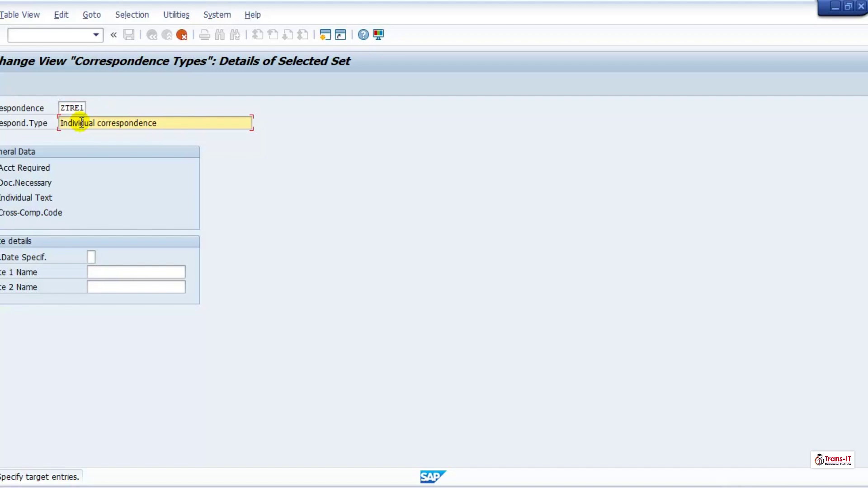
{"action": "left_click", "coordinate": [196, 120]}
{"action": "type", "text": "- TRE1"}
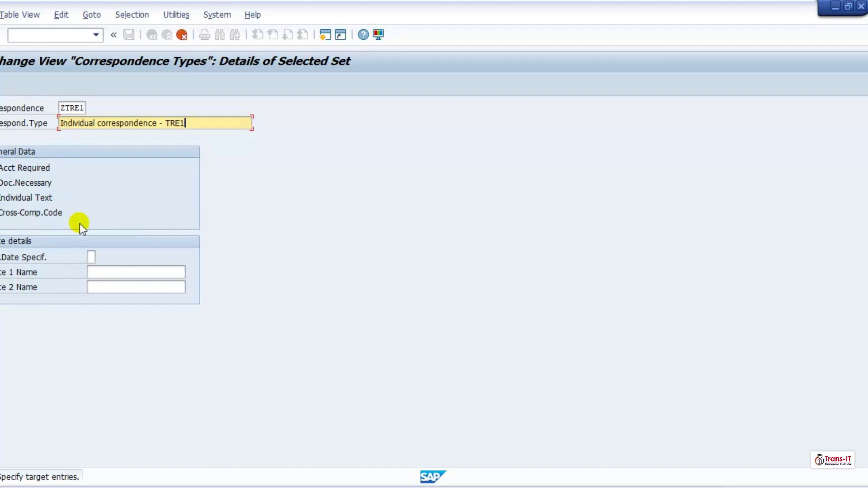
{"action": "key", "text": "Return"}
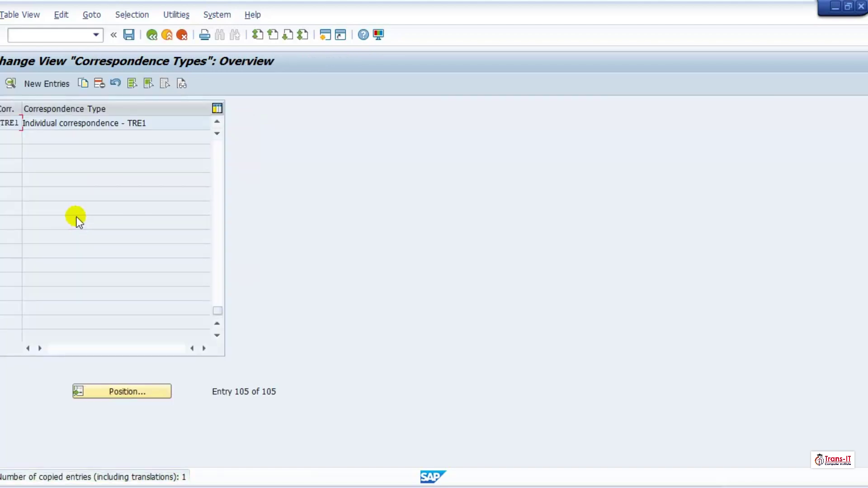
Save the new correspondence type in a new workbench request described as "TRE1: Define Correspondence type"
{"action": "left_click", "coordinate": [129, 35]}
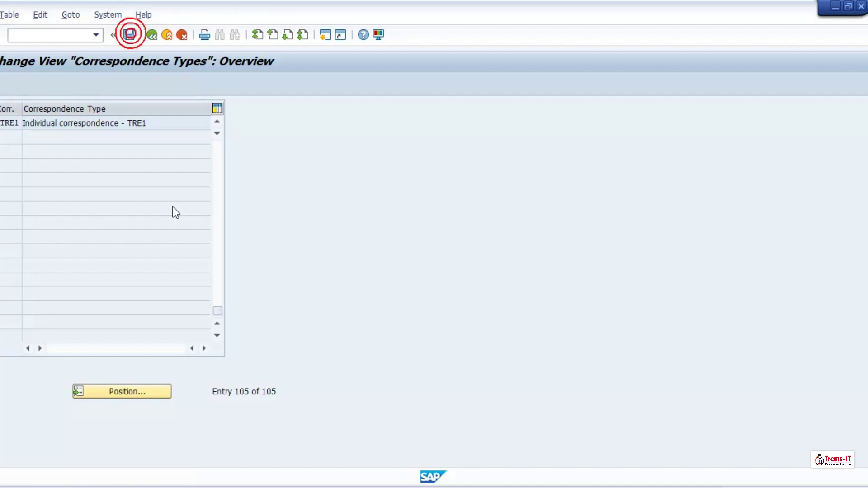
{"action": "left_click", "coordinate": [231, 229]}
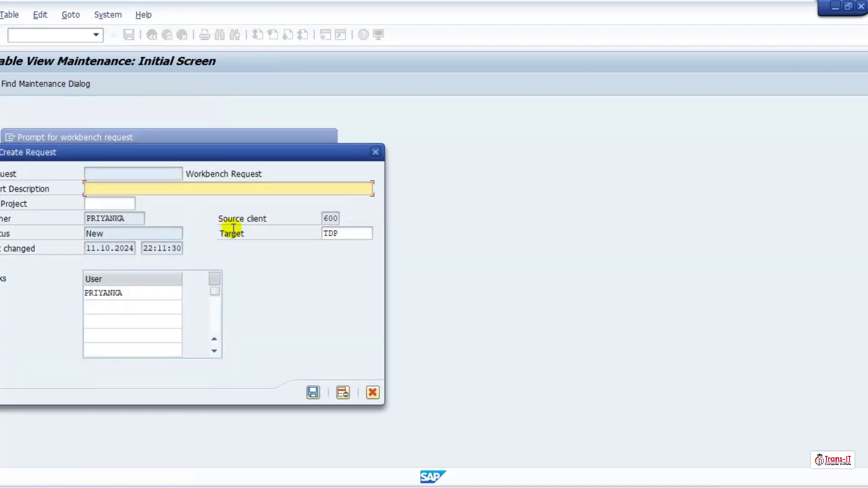
{"action": "type", "text": "TRE1: Define Correspon"}
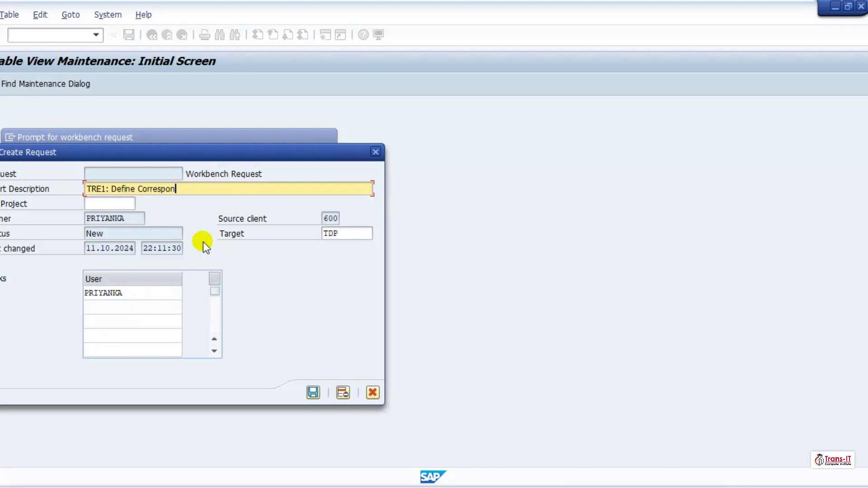
{"action": "type", "text": "dence type"}
{"action": "left_click", "coordinate": [314, 396]}
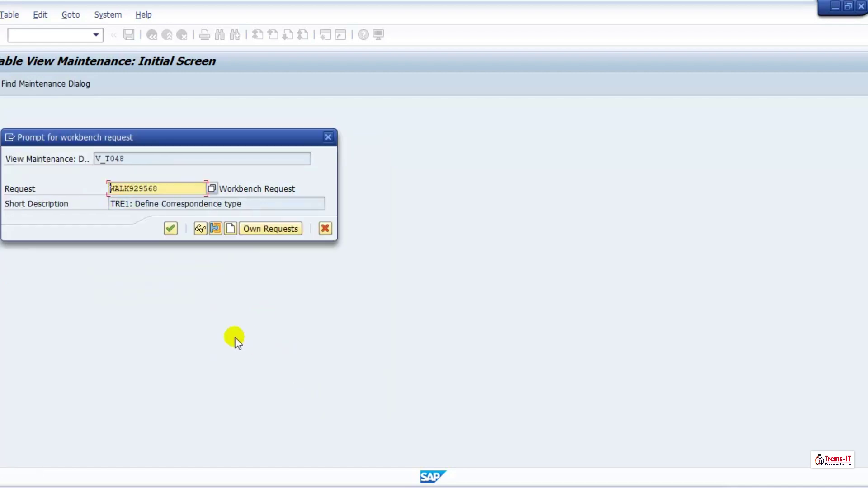
{"action": "left_click", "coordinate": [170, 229]}
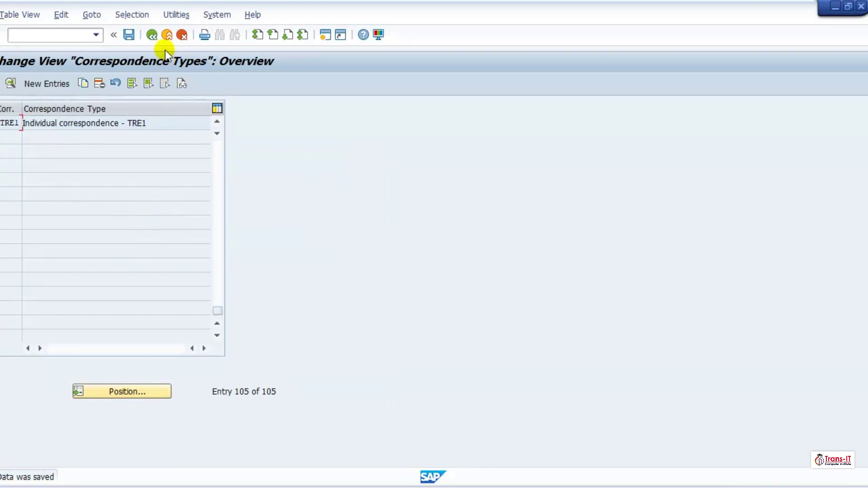
Switch to the PowerPoint slide show and advance to the next slide
{"action": "mouse_move", "coordinate": [524, 481]}
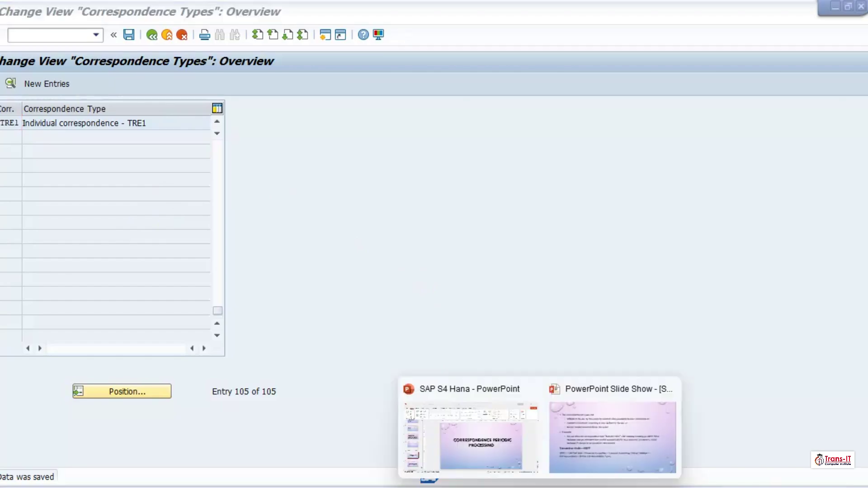
{"action": "left_click", "coordinate": [579, 440]}
{"action": "key", "text": "Right"}
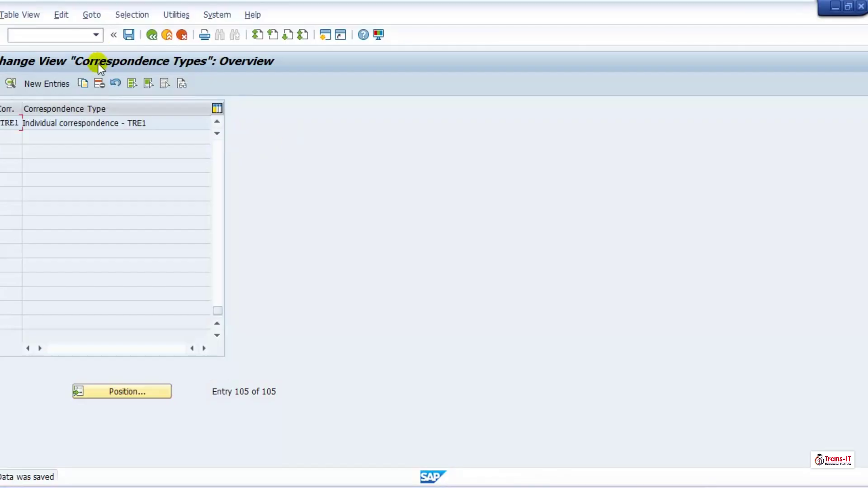
Return to the IMG structure, view the Assign Company Codes to Correspondence Company Codes activity, and leave it
{"action": "left_click", "coordinate": [151, 35]}
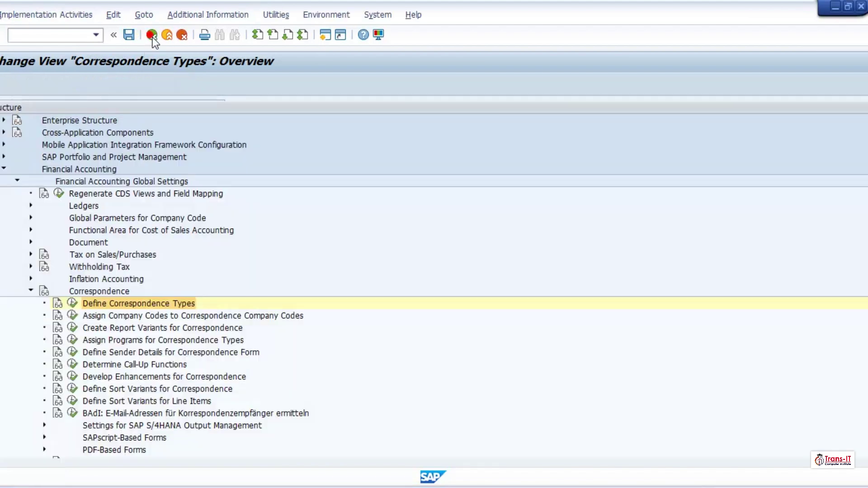
{"action": "left_click", "coordinate": [73, 316]}
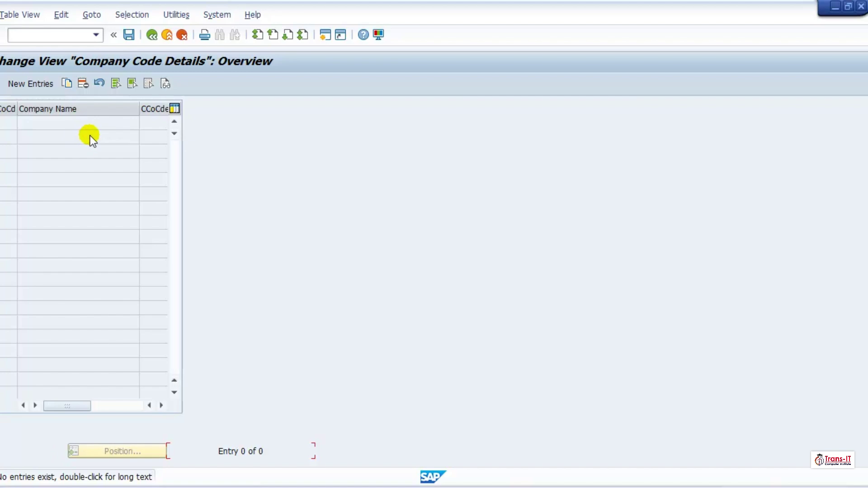
{"action": "left_click", "coordinate": [152, 34]}
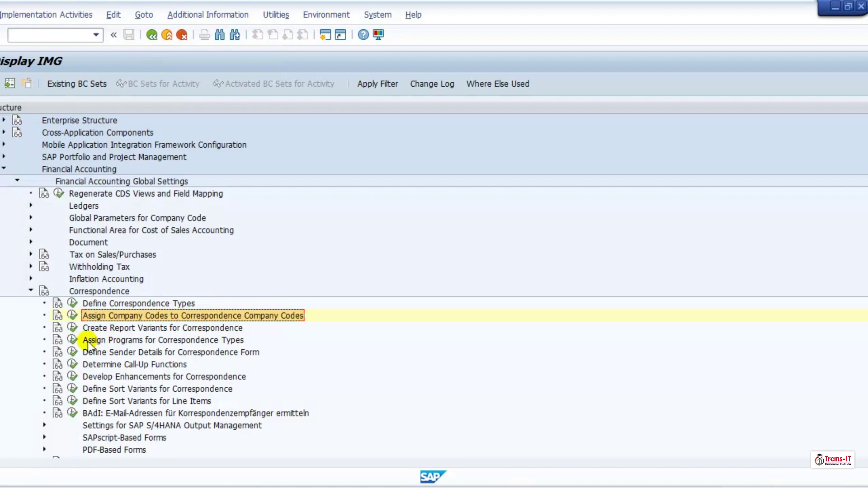
In Assign Programs for Correspondence Types, start copying the SAP10 Individual correspondence entry and set its company code to TRE1
{"action": "left_click", "coordinate": [74, 341]}
{"action": "left_click", "coordinate": [73, 341]}
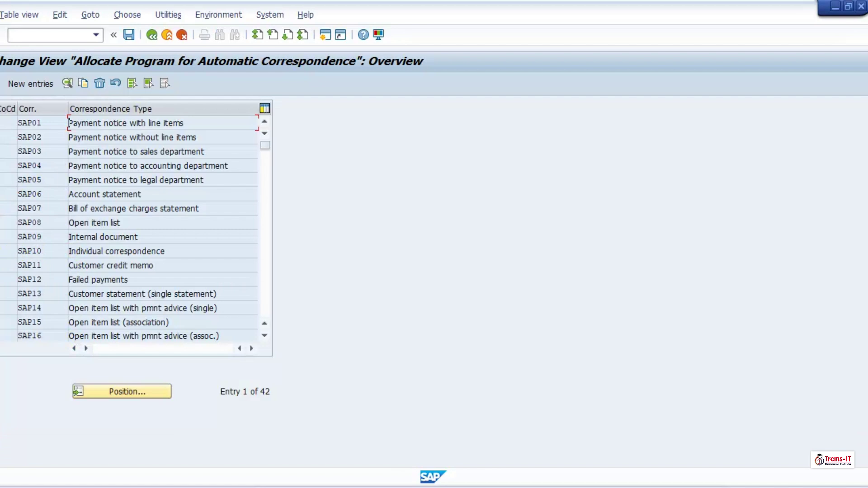
{"action": "double_click", "coordinate": [76, 251]}
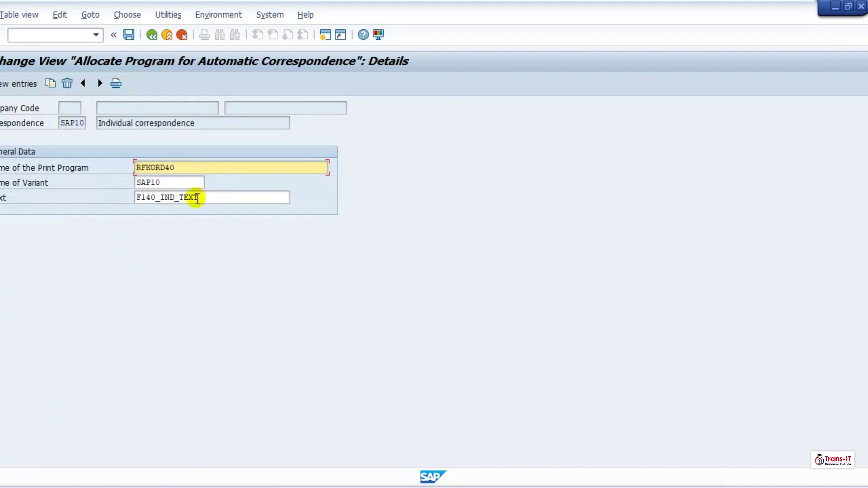
{"action": "left_click", "coordinate": [53, 85]}
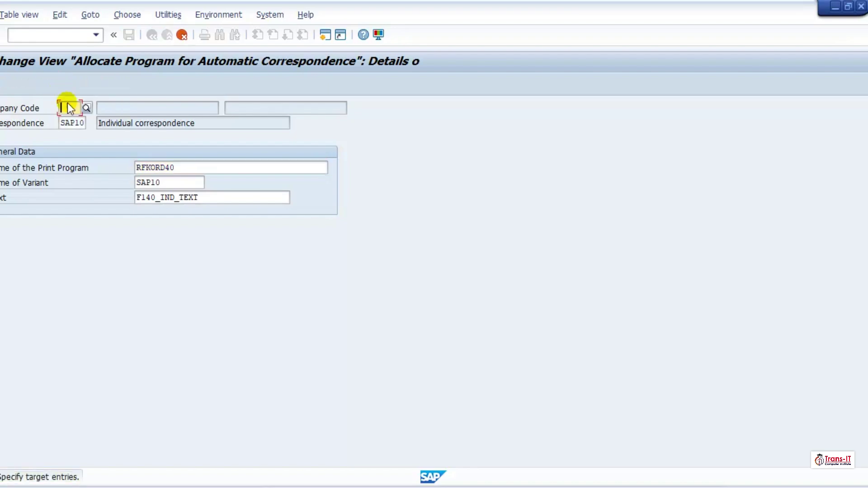
{"action": "type", "text": "TRE1"}
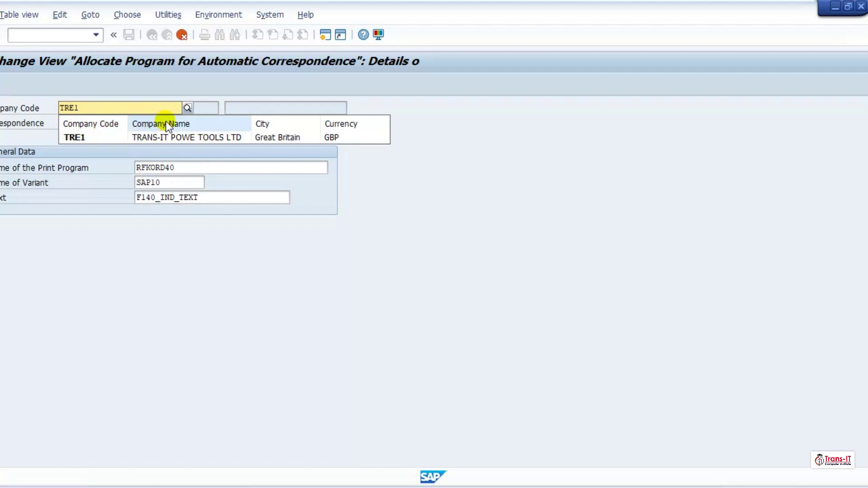
{"action": "key", "text": "Tab"}
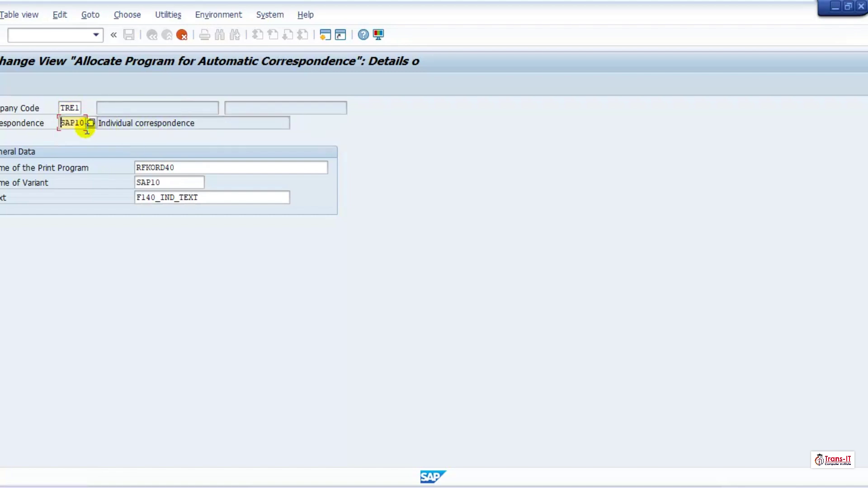
Try to complete the copied program entry with correspondence type ZRE1
{"action": "type", "text": "ztre0"}
{"action": "left_click", "coordinate": [81, 128]}
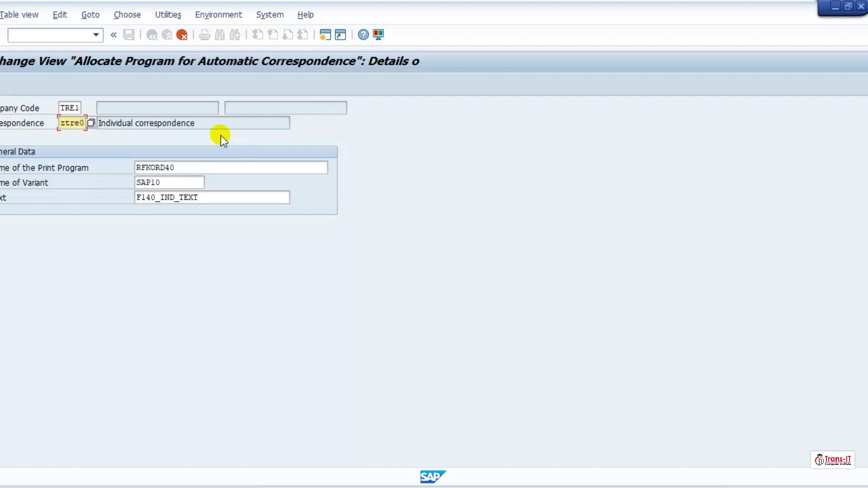
{"action": "key", "text": "BackSpace"}
{"action": "key", "text": "BackSpace"}
{"action": "key", "text": "BackSpace"}
{"action": "key", "text": "BackSpace"}
{"action": "type", "text": "ZRE1"}
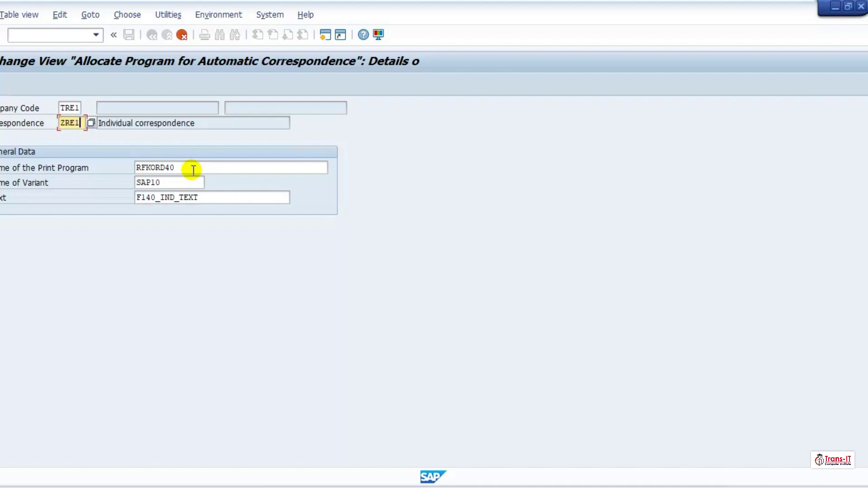
{"action": "key", "text": "Return"}
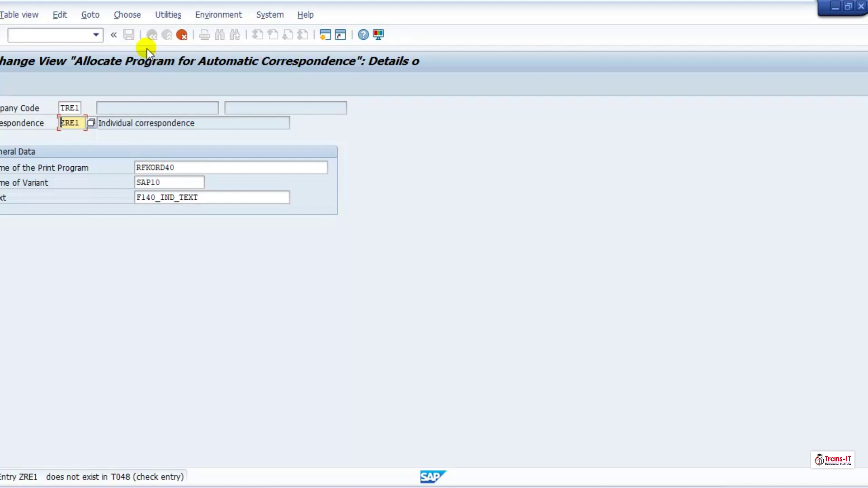
Set the copied entry's correspondence type to ZTRE1 and complete the copy
{"action": "type", "text": "ZTRE1"}
{"action": "key", "text": "Return"}
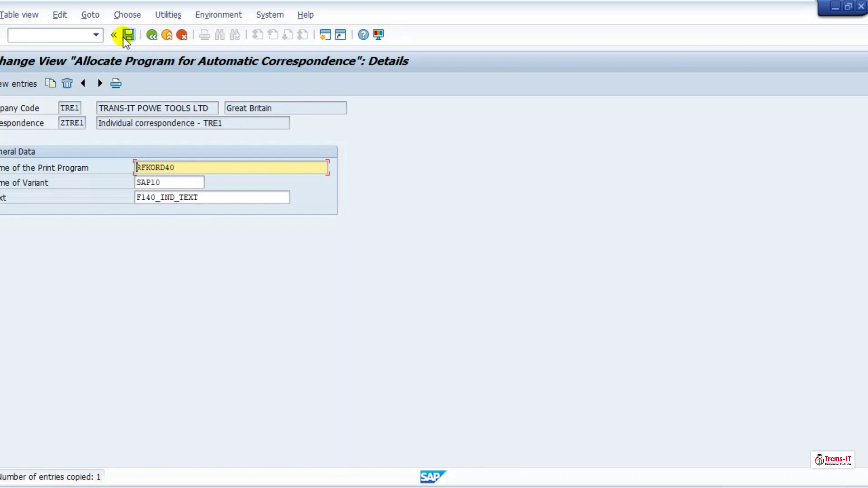
Save the program assignment in a new customizing request described as "TRE1: Assign Program for Correspondence type"
{"action": "left_click", "coordinate": [130, 35]}
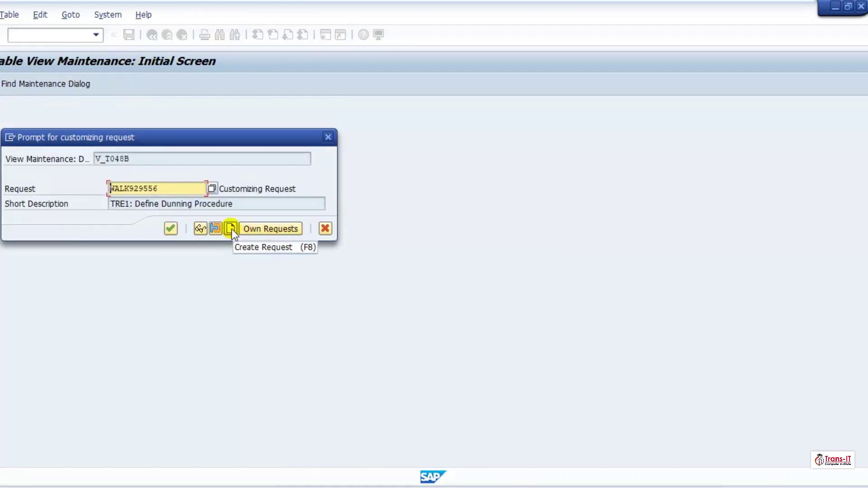
{"action": "left_click", "coordinate": [231, 228]}
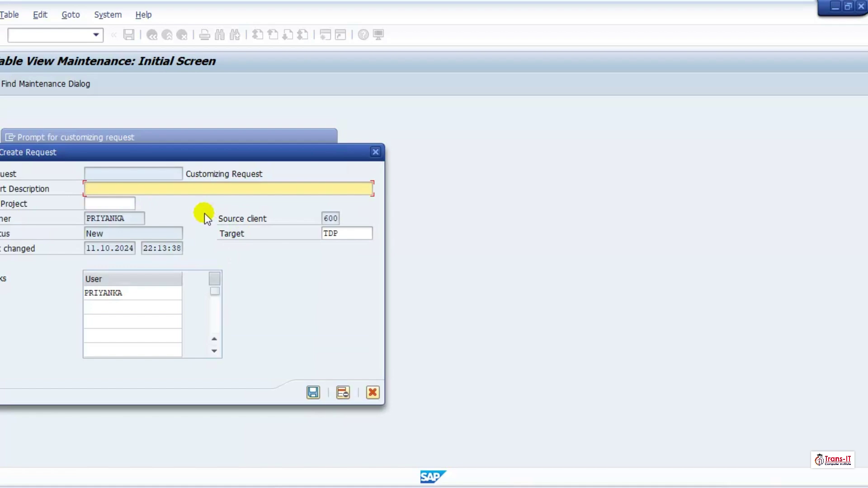
{"action": "type", "text": "TRE1:"}
{"action": "type", "text": "Assign Progra"}
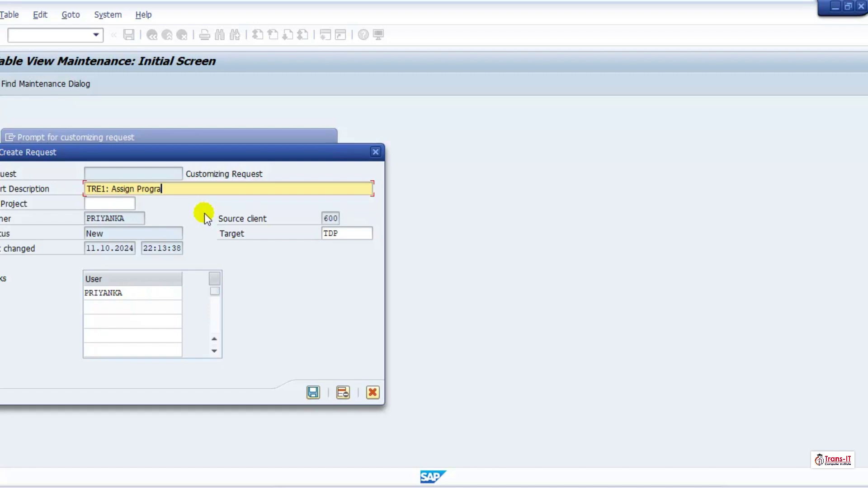
{"action": "type", "text": "m for Correspondence ty"}
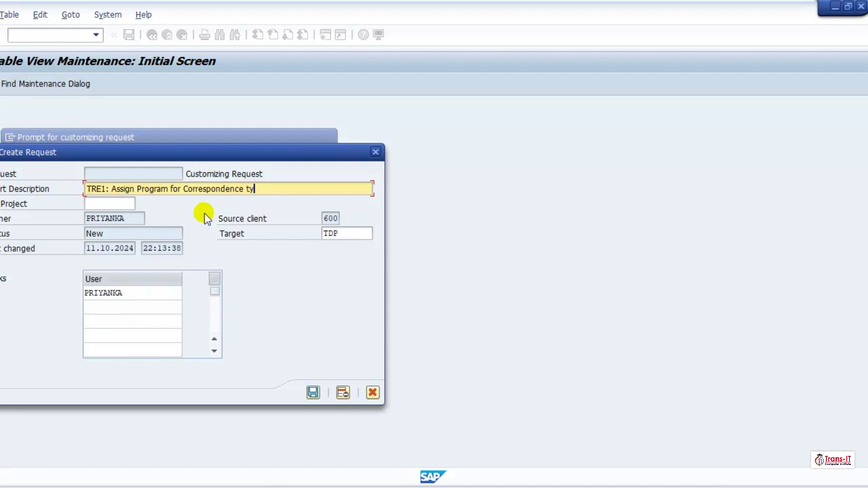
{"action": "type", "text": "pe"}
{"action": "left_click", "coordinate": [313, 392]}
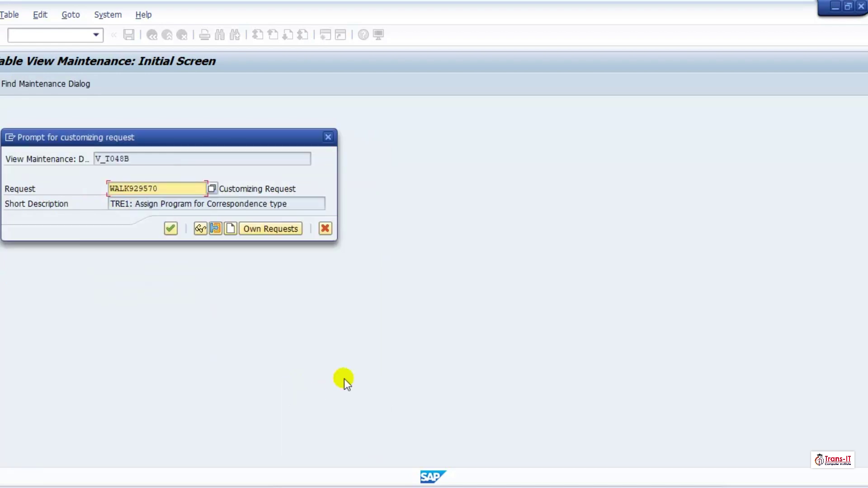
{"action": "left_click", "coordinate": [170, 229]}
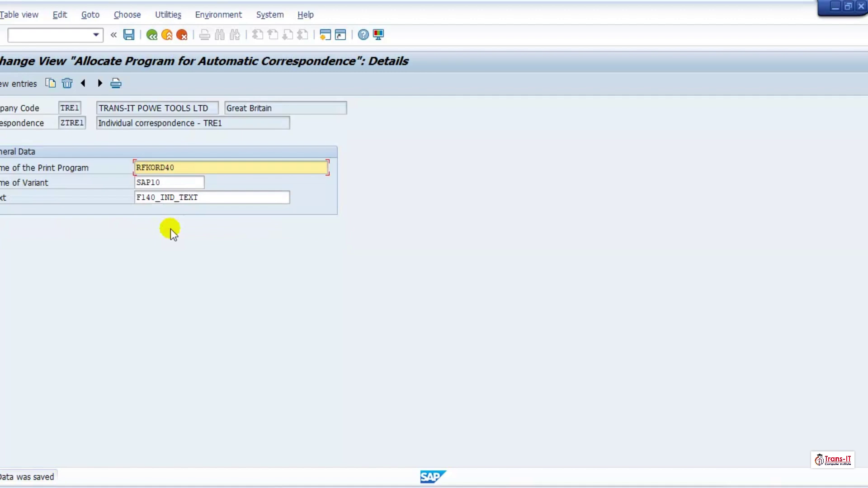